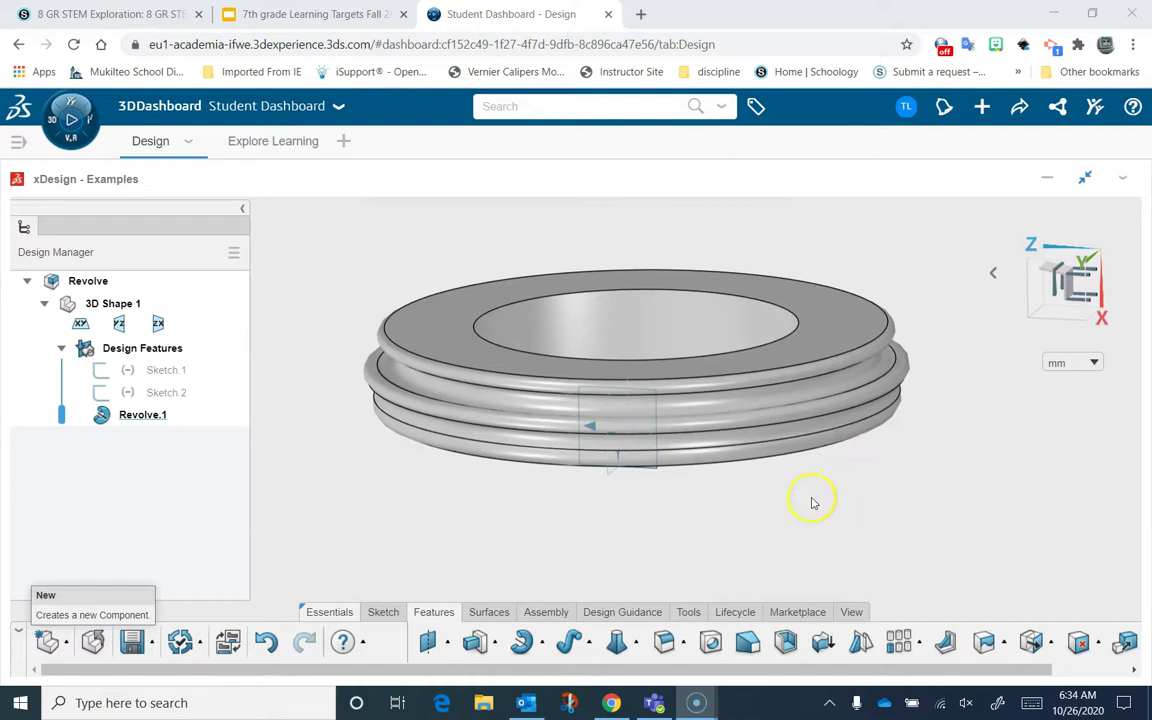
Step: Orbit the finished ring to inspect its top, center hole and edge-on side view
middle_click_drag(617, 519, 640, 570)
mouse_move(892, 546)
middle_mouse_down()
mouse_move(905, 522)
mouse_move(886, 530)
middle_mouse_up()
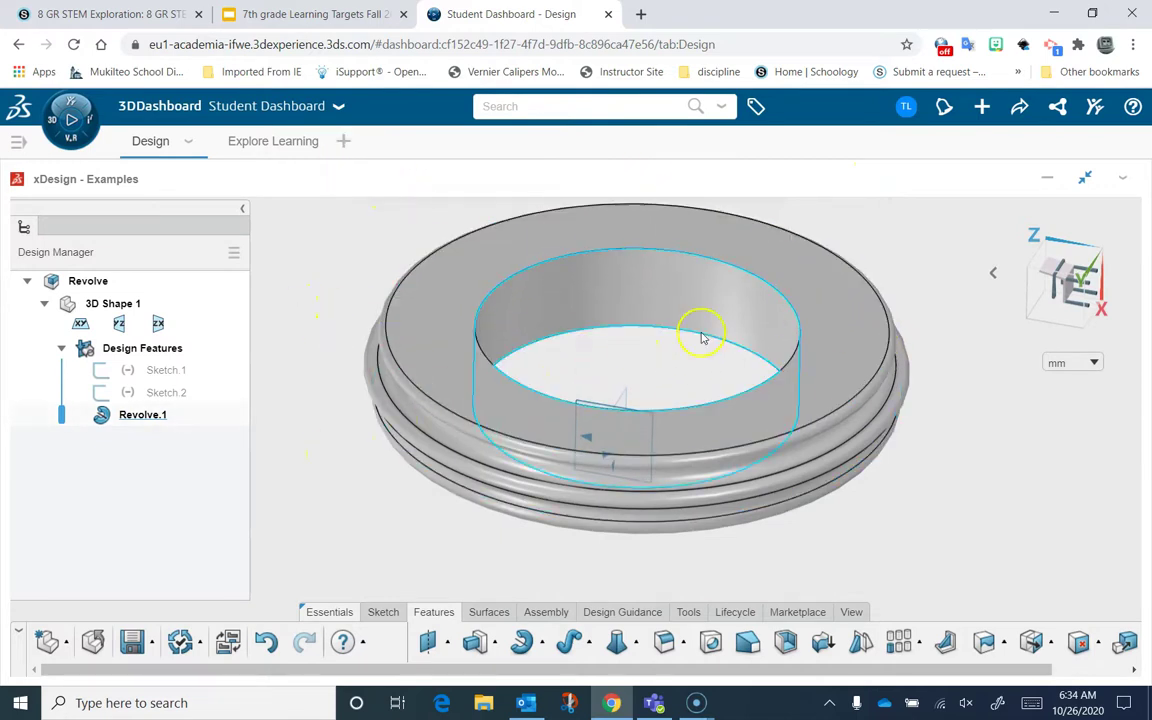
mouse_move(482, 540)
middle_mouse_down()
mouse_move(527, 419)
mouse_move(578, 481)
mouse_move(532, 481)
mouse_move(522, 458)
mouse_move(532, 442)
mouse_move(455, 468)
mouse_move(465, 537)
middle_mouse_up()
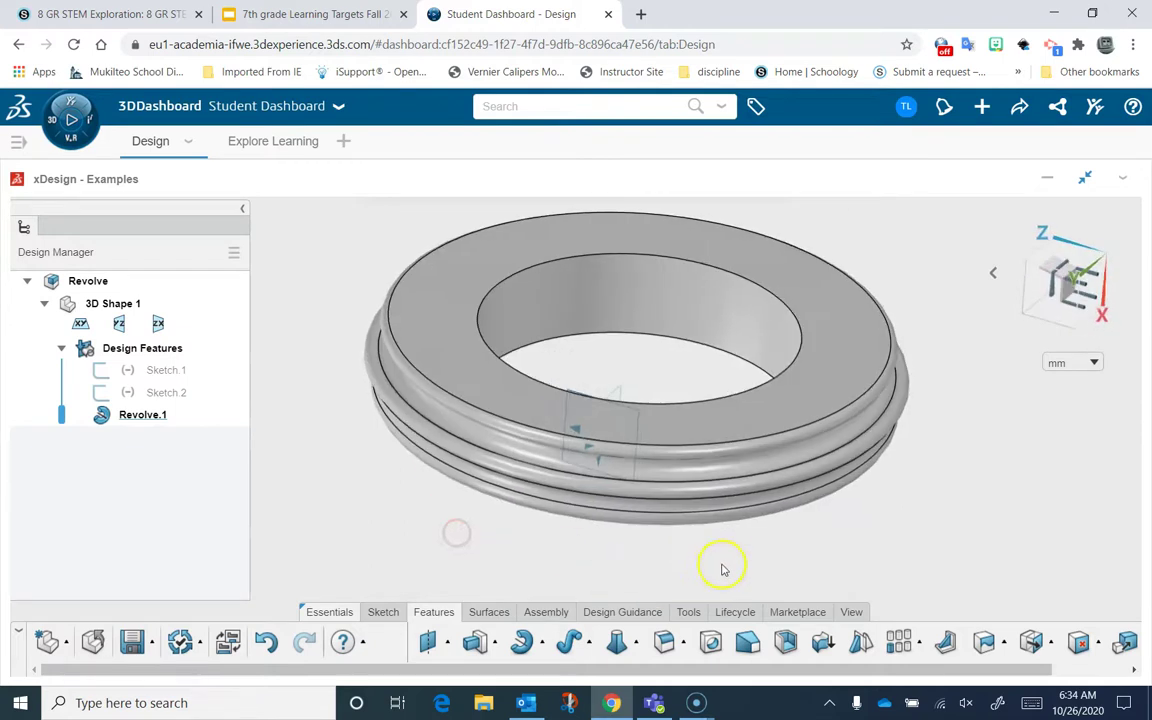
middle_click_drag(826, 557, 985, 515)
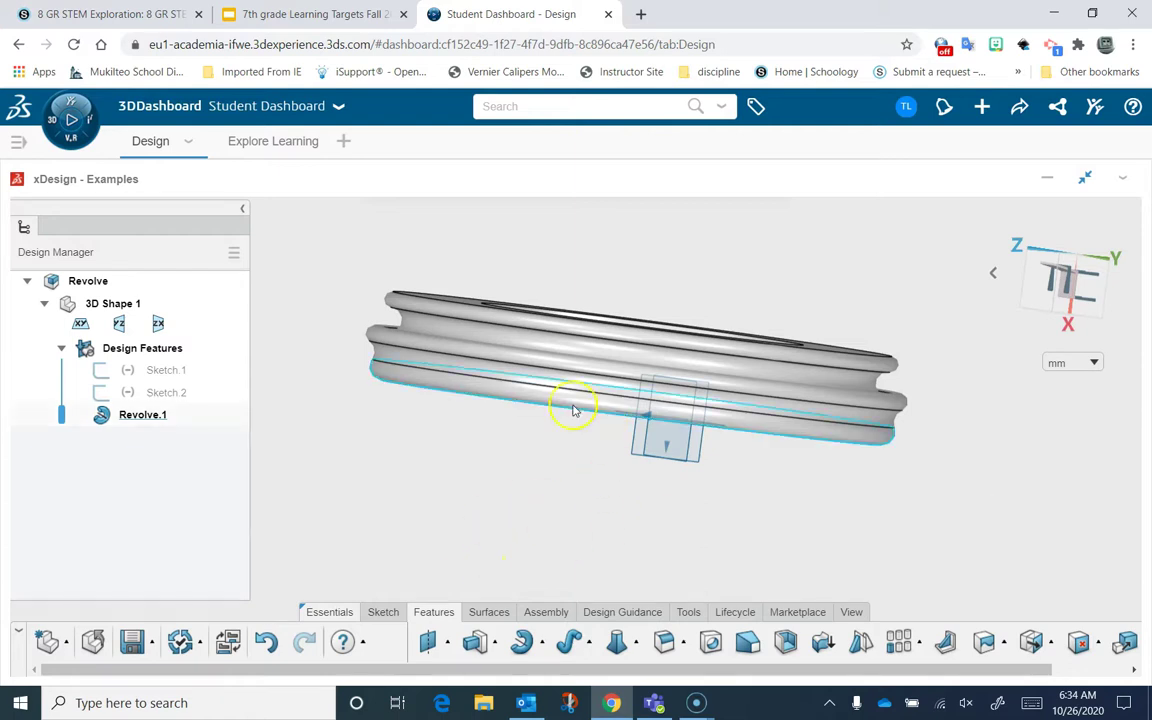
Step: Undo Revolve.1 to leave only the Sketch.2 profile, then begin a fresh revolve feature
left_click(267, 642)
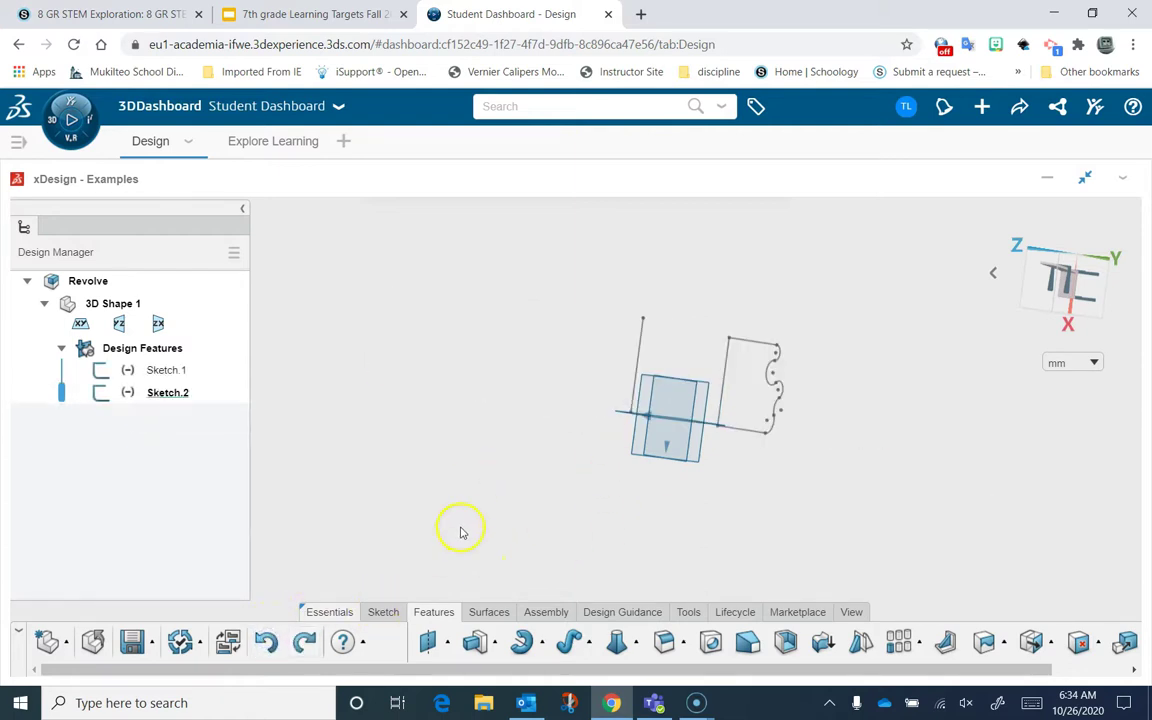
mouse_move(460, 528)
middle_mouse_down()
mouse_move(456, 507)
mouse_move(405, 538)
mouse_move(599, 541)
middle_mouse_up()
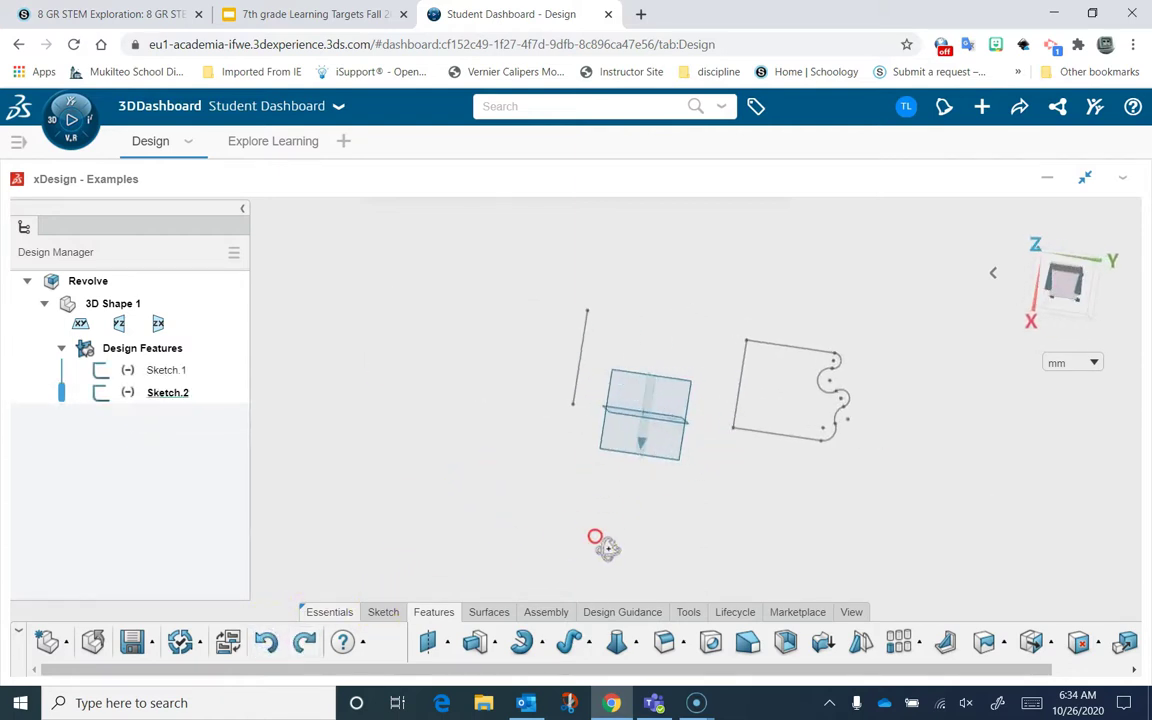
left_click(522, 646)
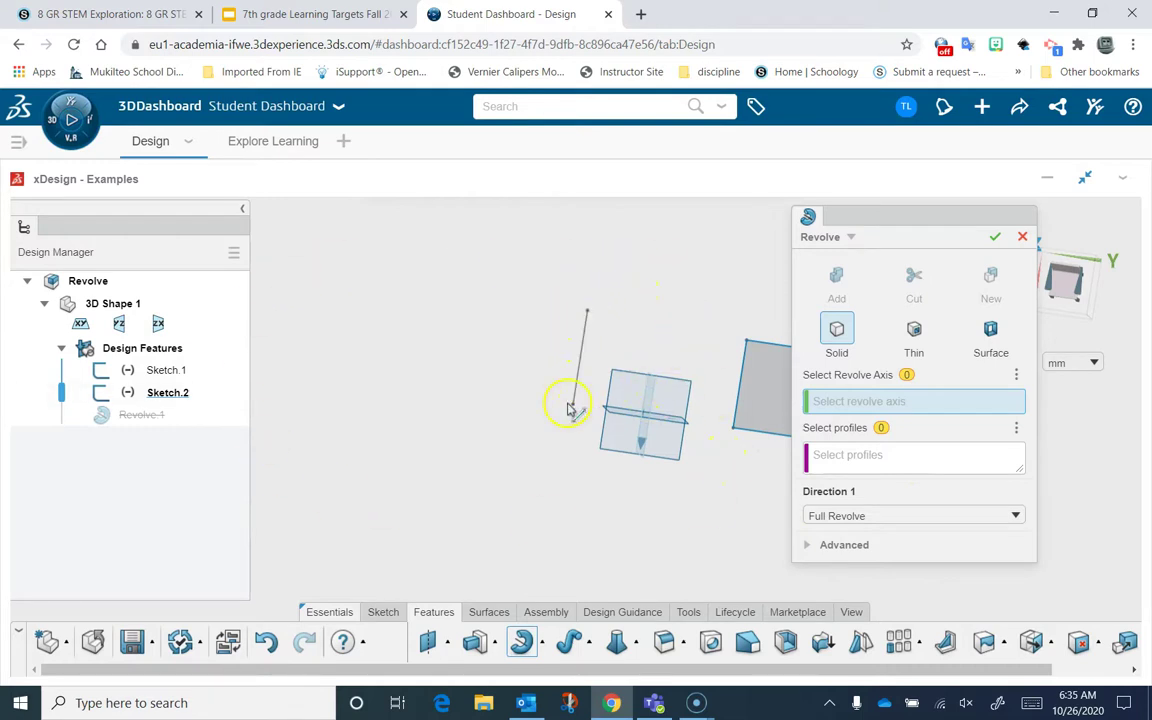
Step: Use Line.1 as the revolve axis and the sketch face as the profile, previewing a full ring
left_click(740, 390)
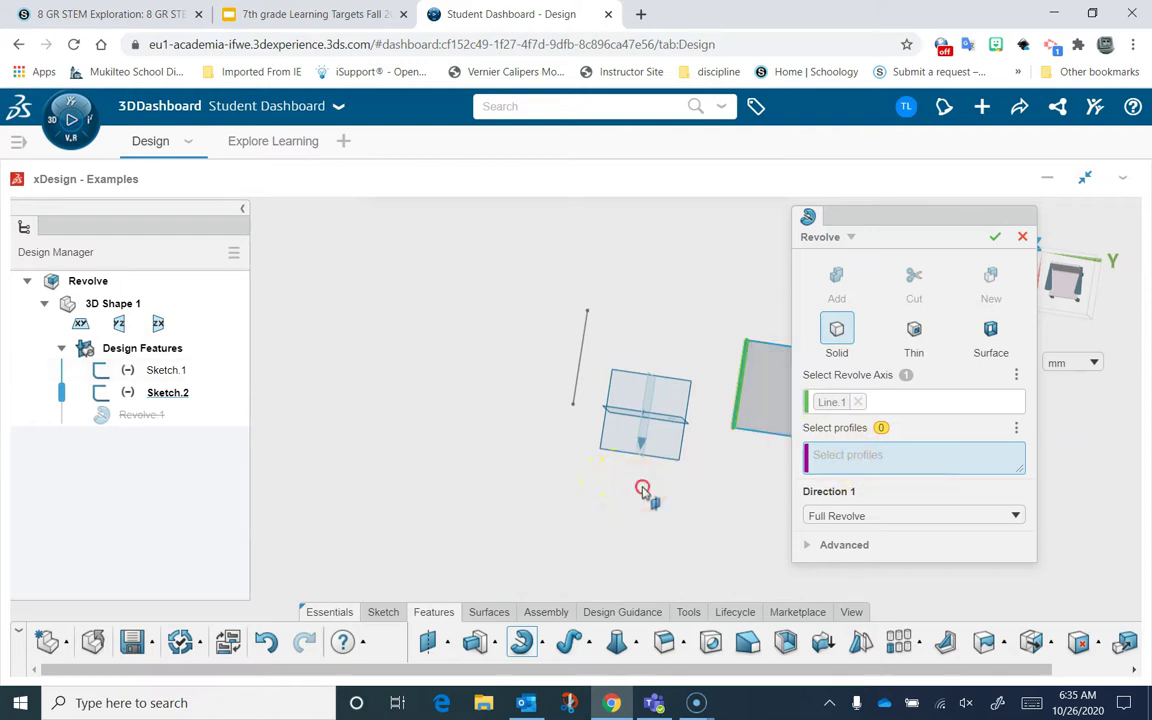
middle_click_drag(643, 490, 430, 470)
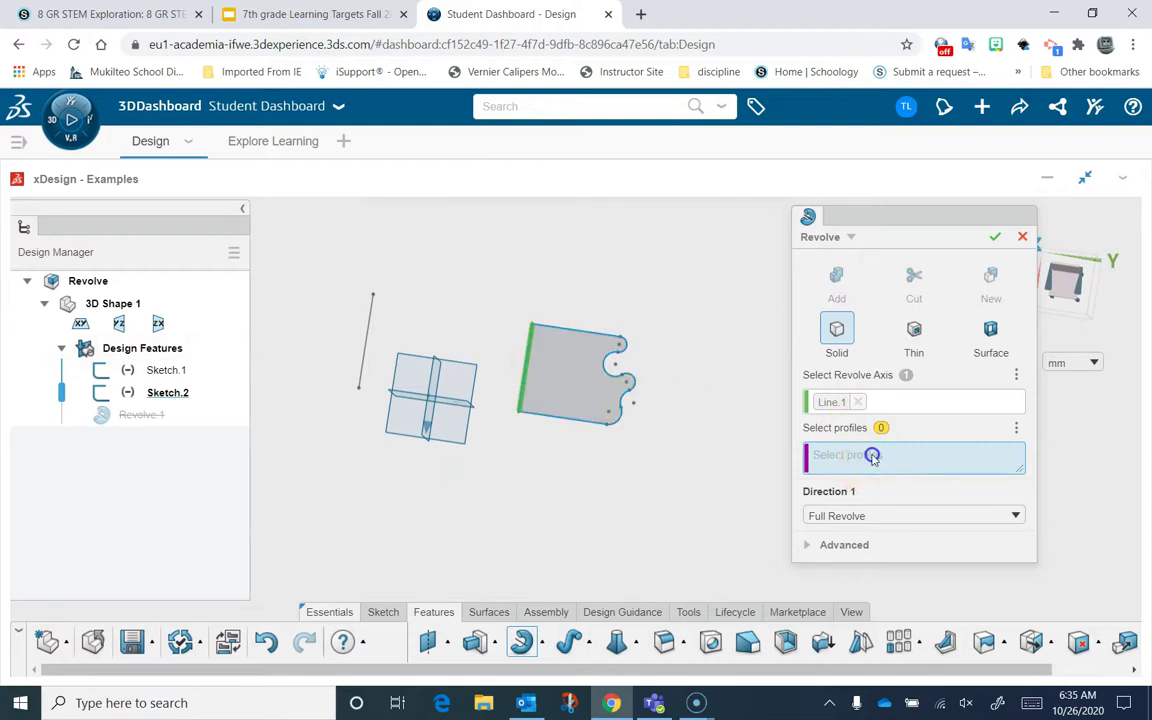
left_click(577, 400)
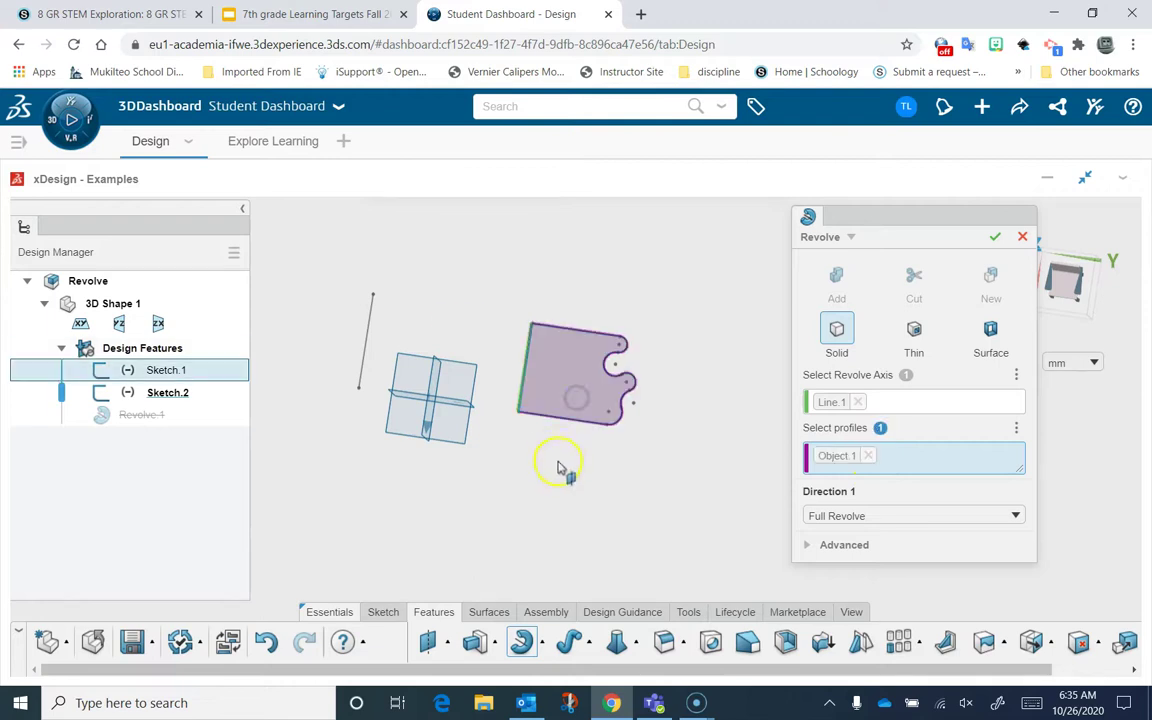
middle_click_drag(517, 452, 507, 538)
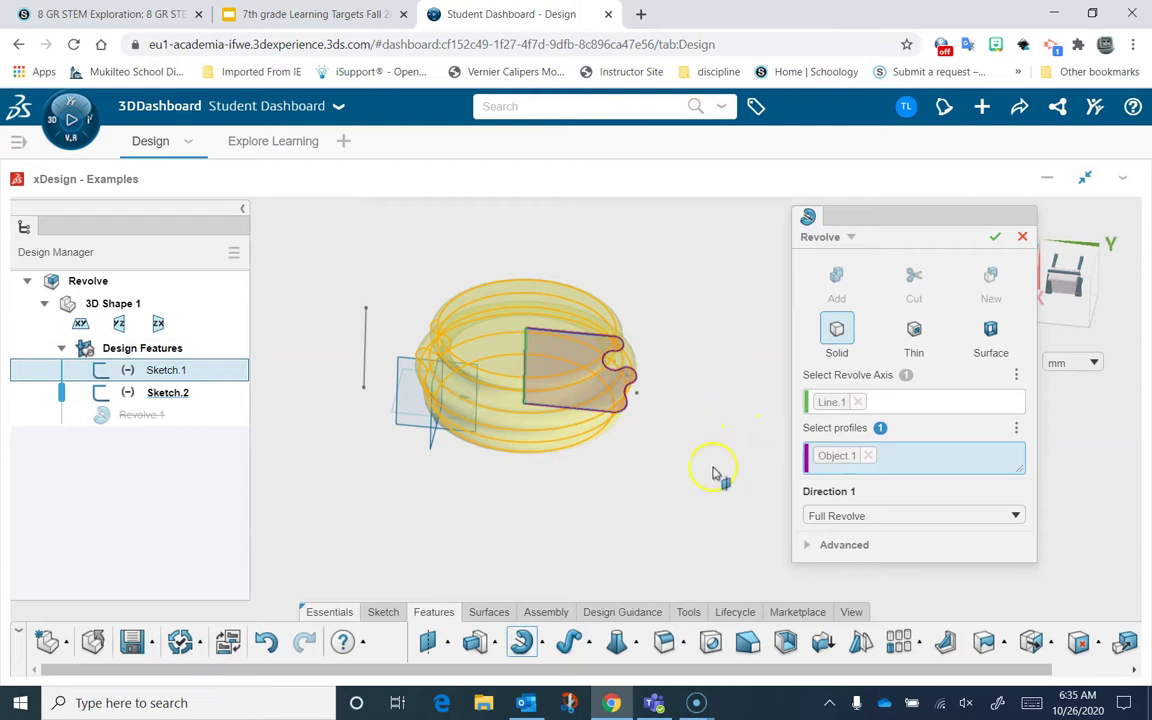
middle_click_drag(587, 495, 582, 463)
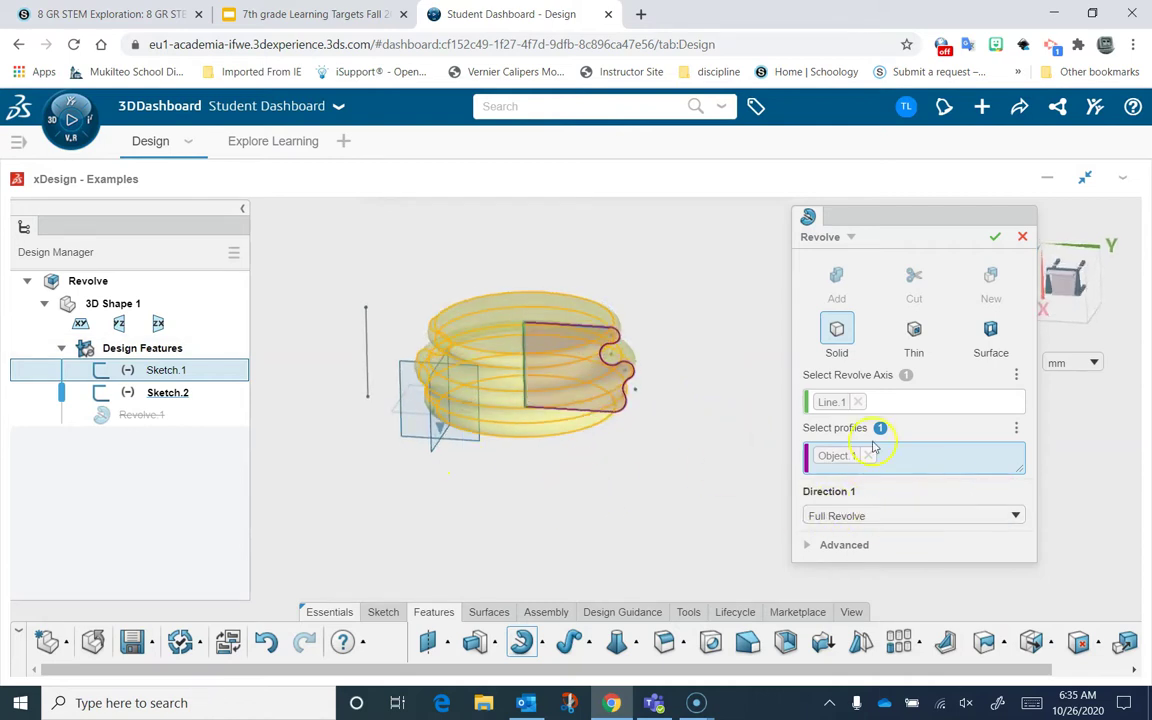
Step: Set Direction 1 to Blind at 120° and flip the sweep to the profile's other side
left_click(883, 516)
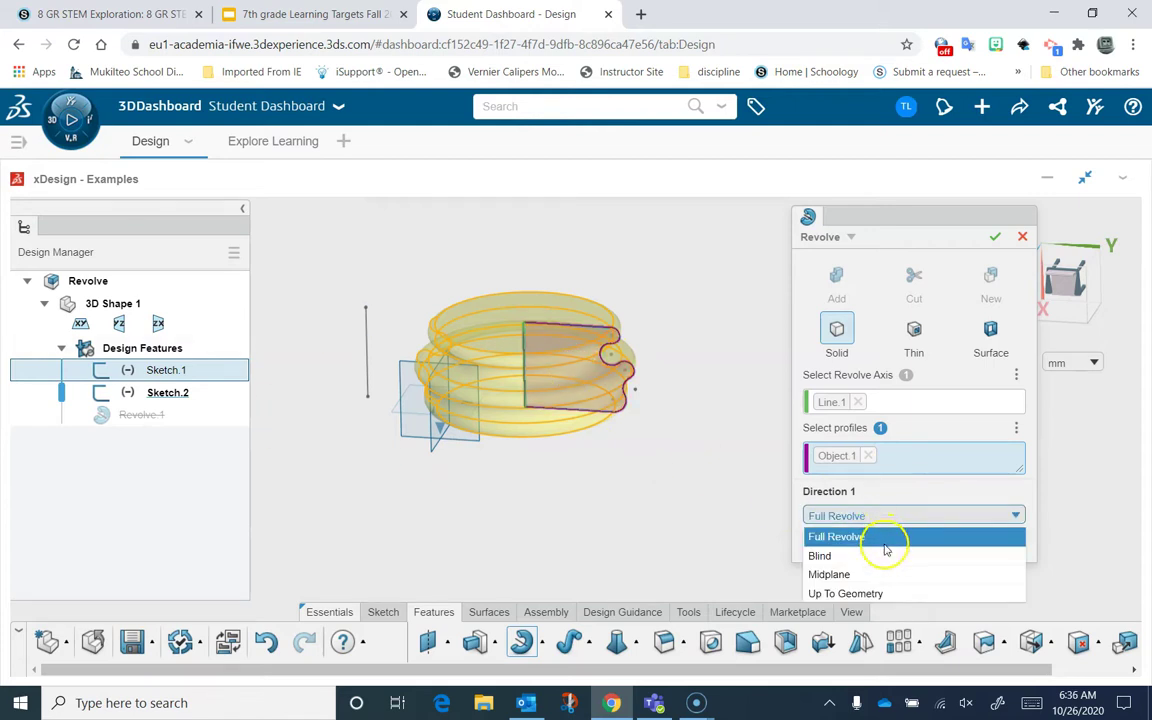
left_click(886, 556)
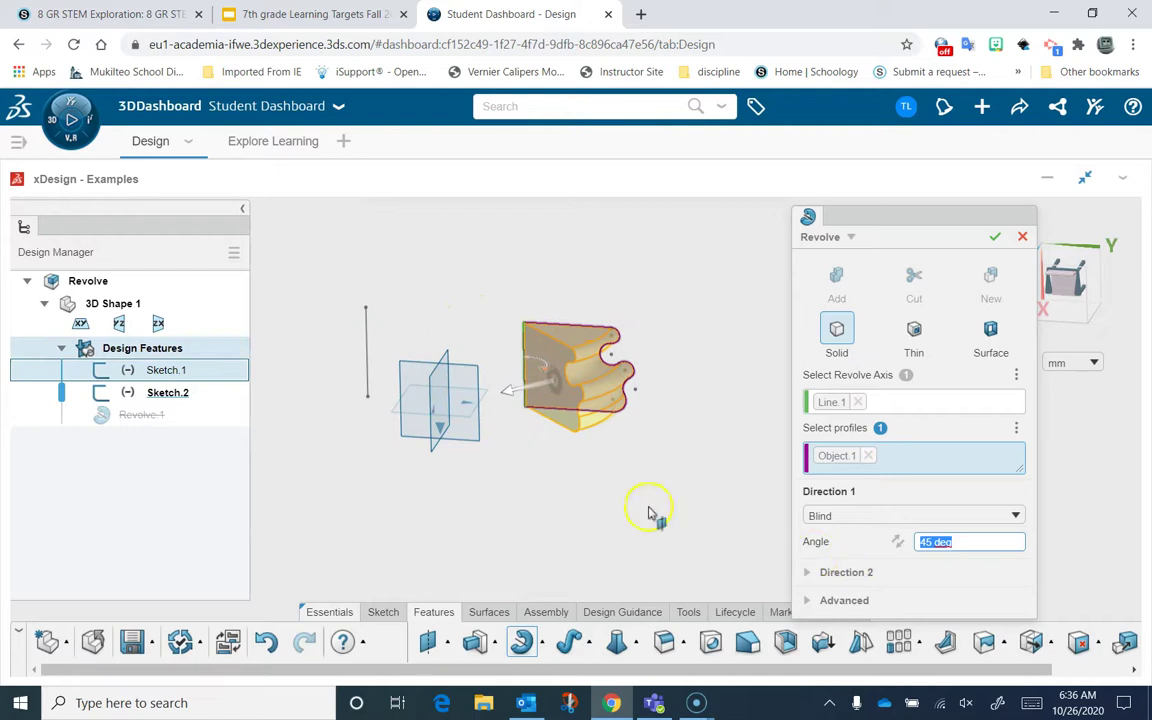
mouse_move(648, 513)
right_mouse_down()
mouse_move(668, 525)
mouse_move(653, 602)
mouse_move(661, 514)
right_mouse_up()
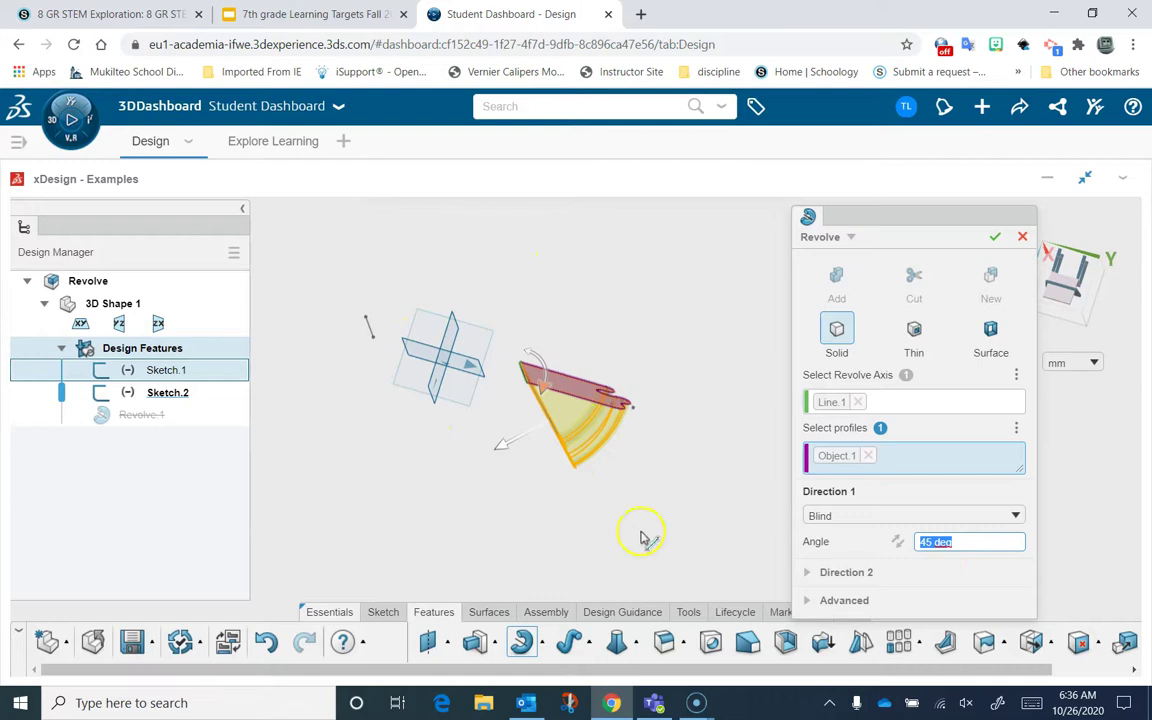
left_click_drag(507, 452, 351, 392)
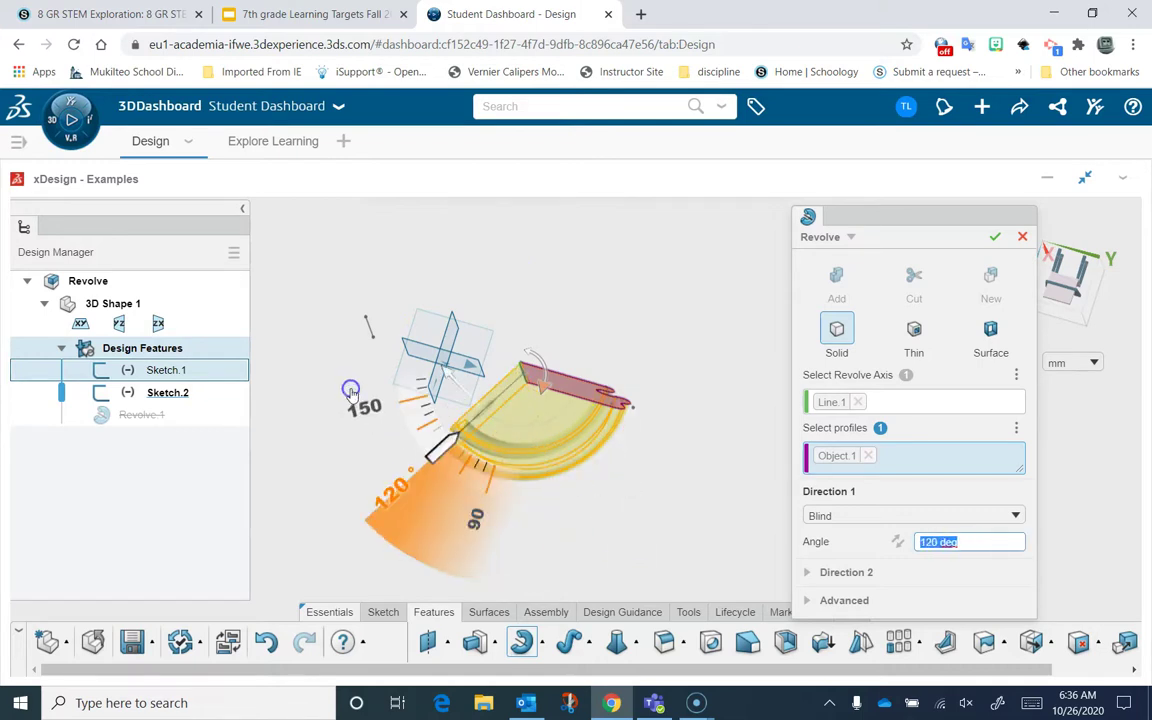
left_click(541, 391)
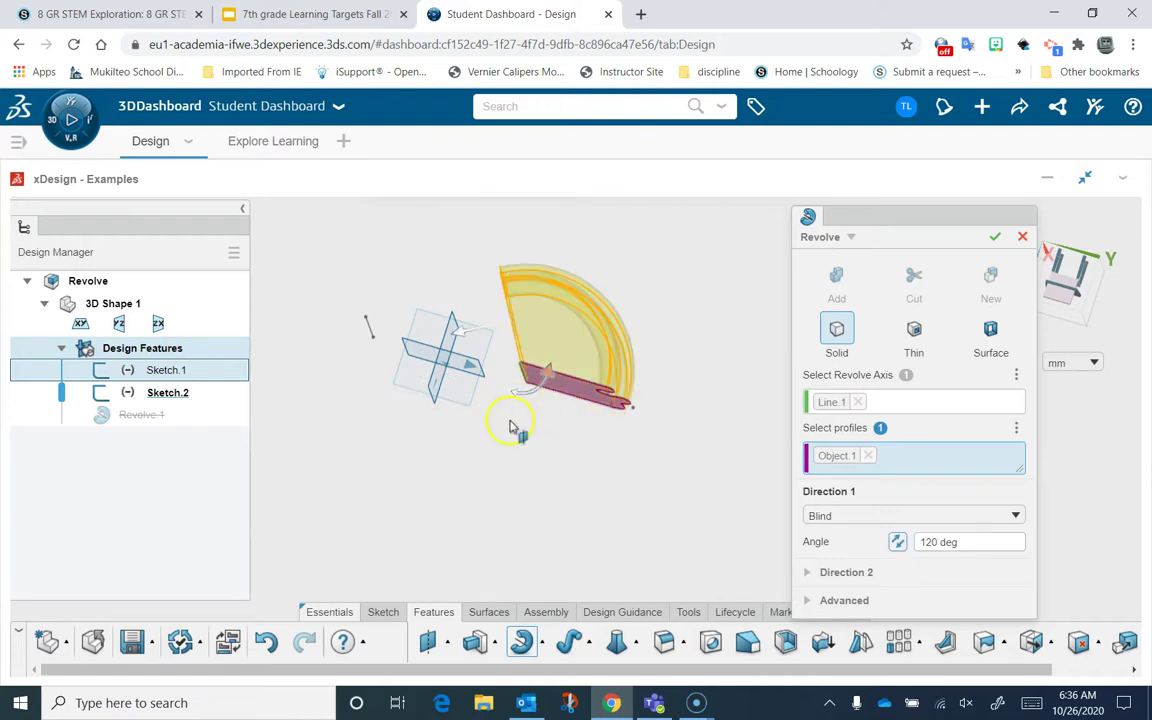
right_click_drag(525, 458, 597, 336)
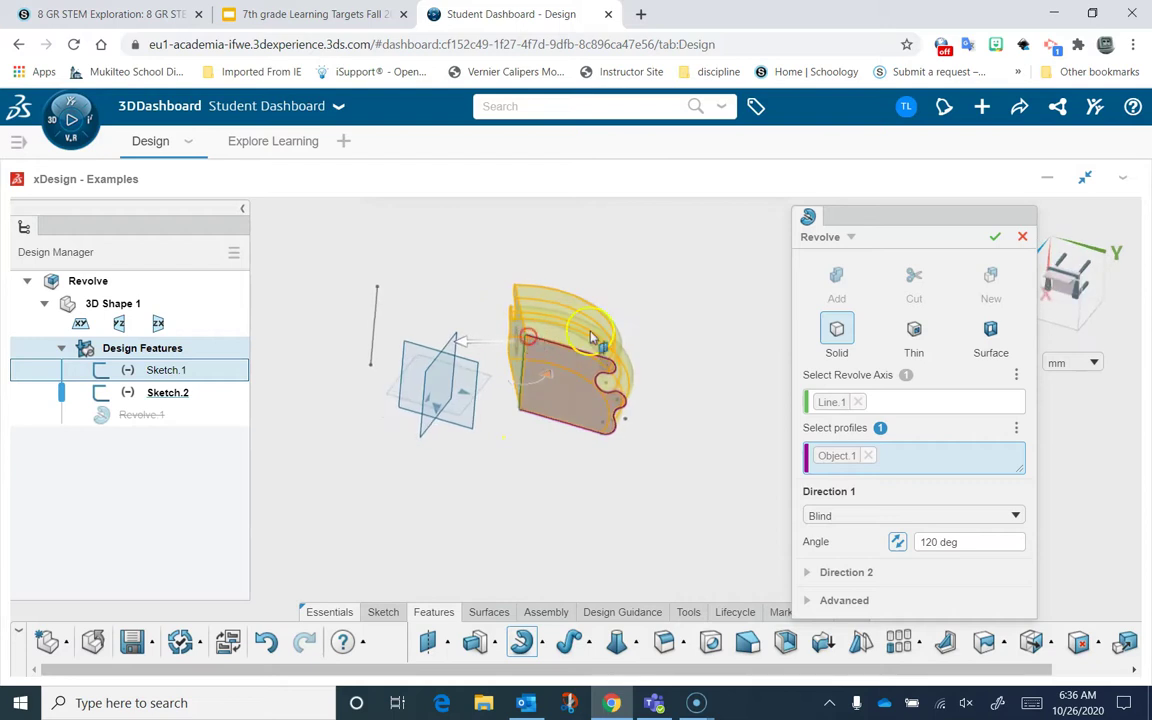
Step: Make the 120° revolve a 2 mm thin shell, accept it, and inspect the result
left_click(913, 335)
mouse_move(636, 457)
right_mouse_down()
mouse_move(746, 447)
mouse_move(715, 440)
right_mouse_up()
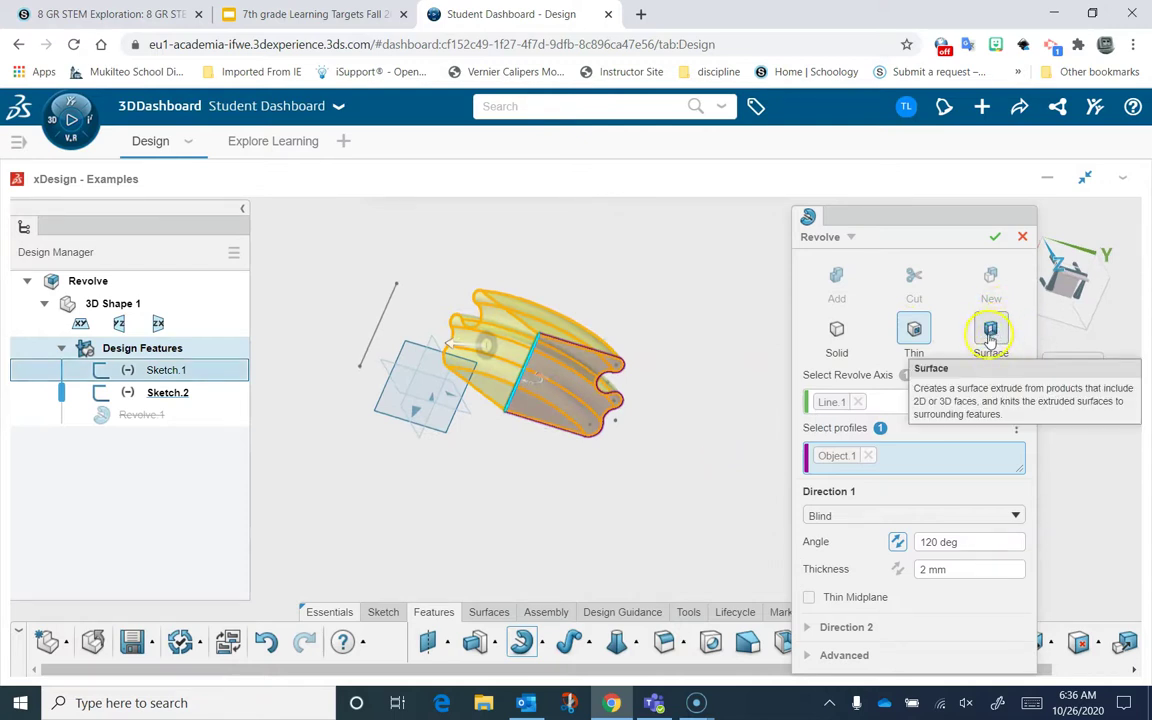
mouse_move(617, 442)
right_mouse_down()
mouse_move(609, 488)
mouse_move(537, 490)
right_mouse_up()
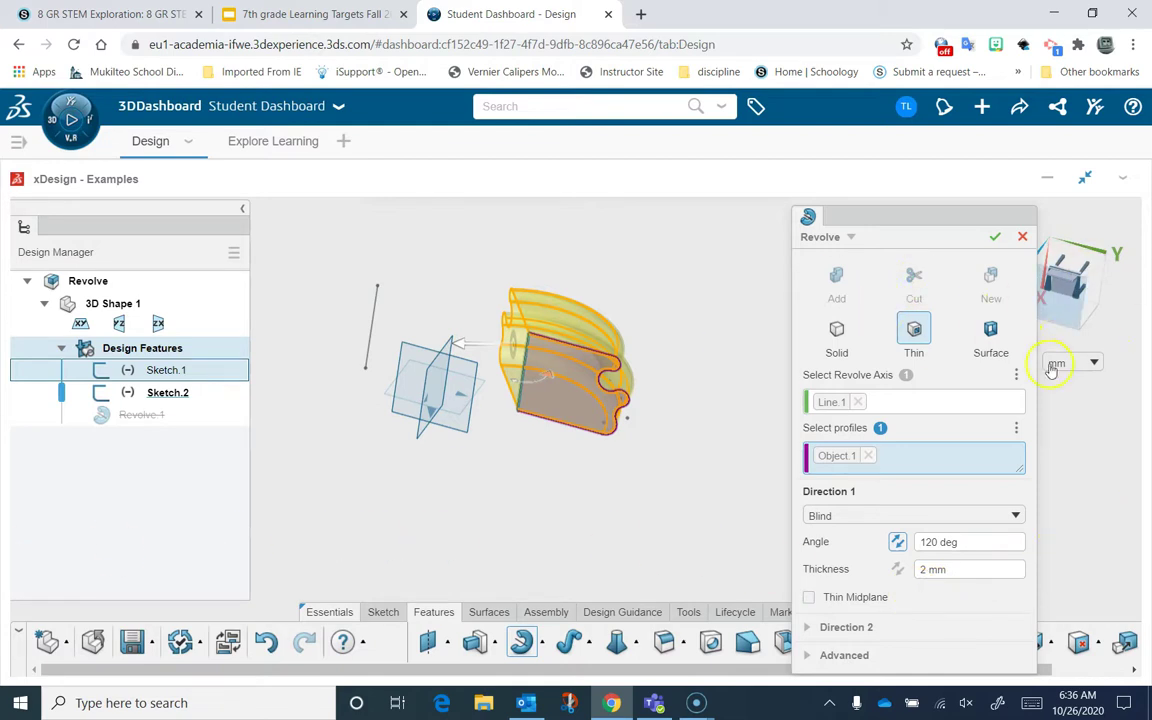
left_click(993, 238)
mouse_move(710, 404)
middle_mouse_down()
mouse_move(697, 392)
mouse_move(714, 348)
mouse_move(880, 339)
mouse_move(967, 355)
mouse_move(862, 383)
mouse_move(760, 381)
mouse_move(710, 396)
mouse_move(671, 437)
mouse_move(645, 434)
mouse_move(645, 401)
mouse_move(671, 417)
mouse_move(913, 411)
mouse_move(933, 477)
mouse_move(900, 507)
mouse_move(818, 399)
mouse_move(725, 411)
mouse_move(692, 441)
middle_mouse_up()
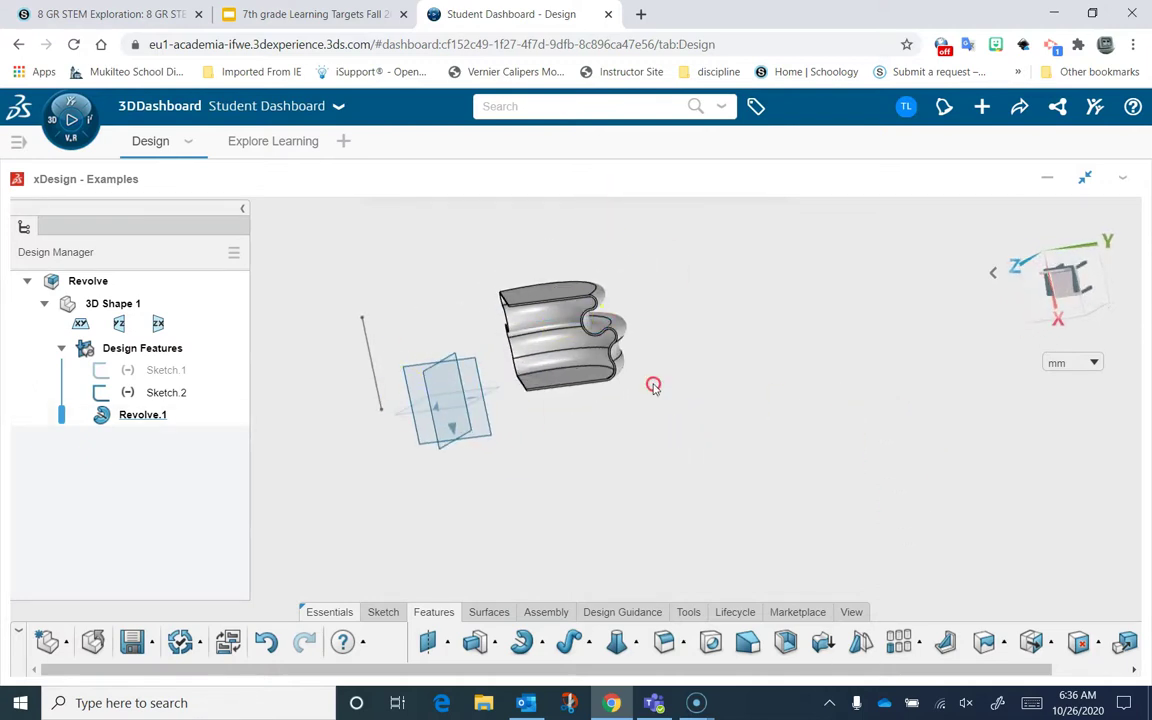
mouse_move(653, 387)
middle_mouse_down()
mouse_move(620, 432)
mouse_move(401, 447)
mouse_move(735, 404)
mouse_move(694, 370)
middle_mouse_up()
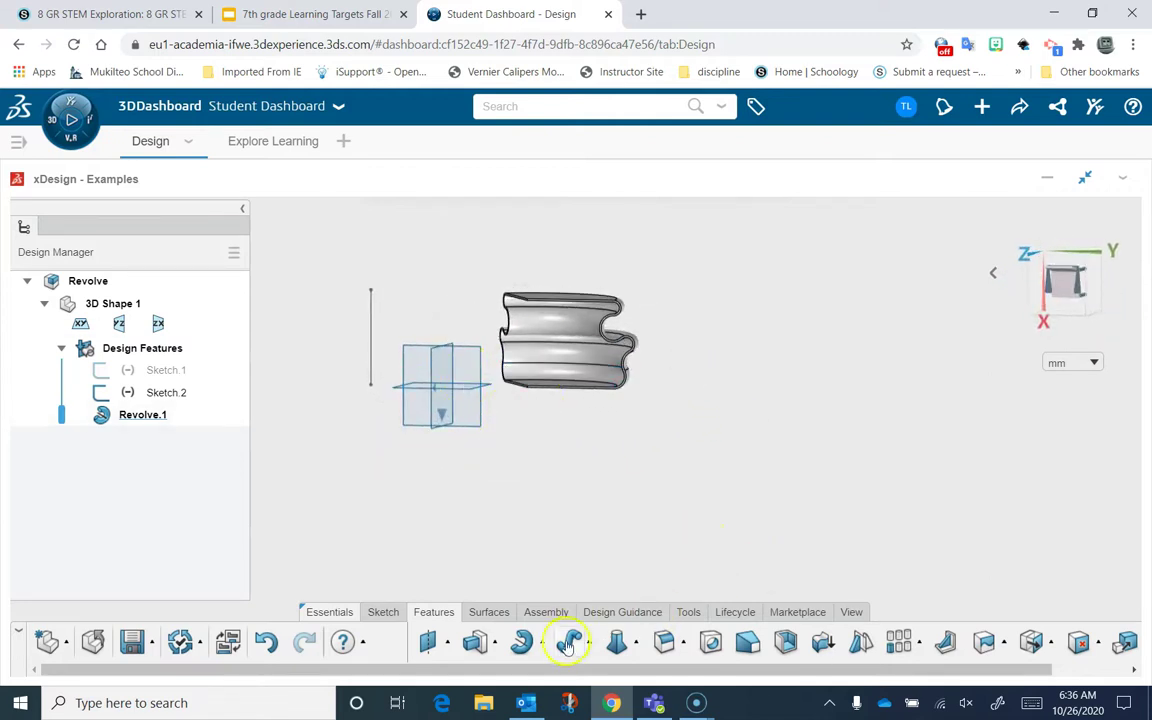
Step: Pick the Polygon tool and start a sketch on the vertical plane beside the shell
left_click(383, 612)
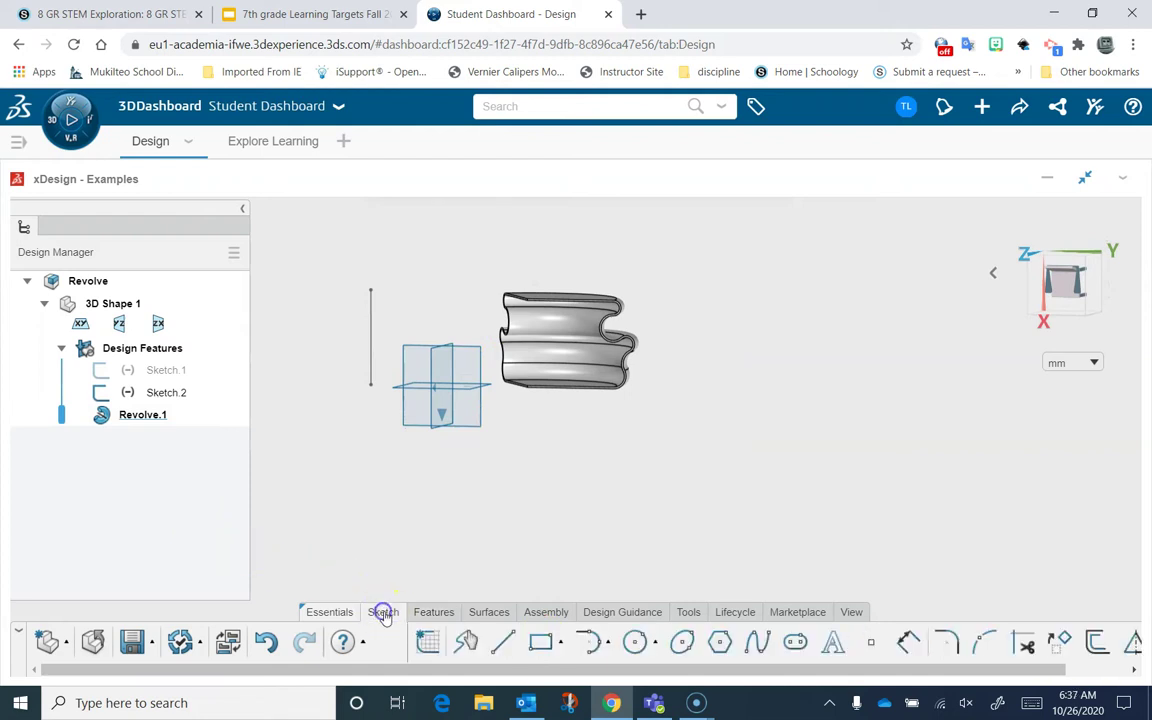
left_click(720, 645)
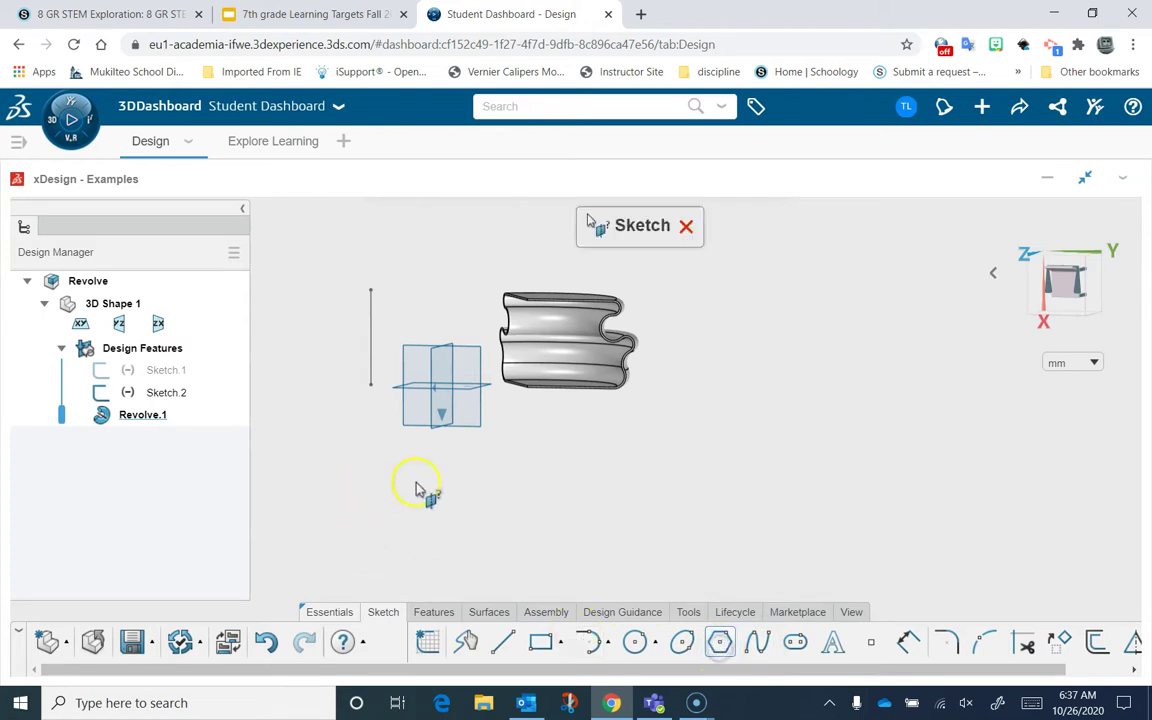
middle_click_drag(423, 535, 424, 617)
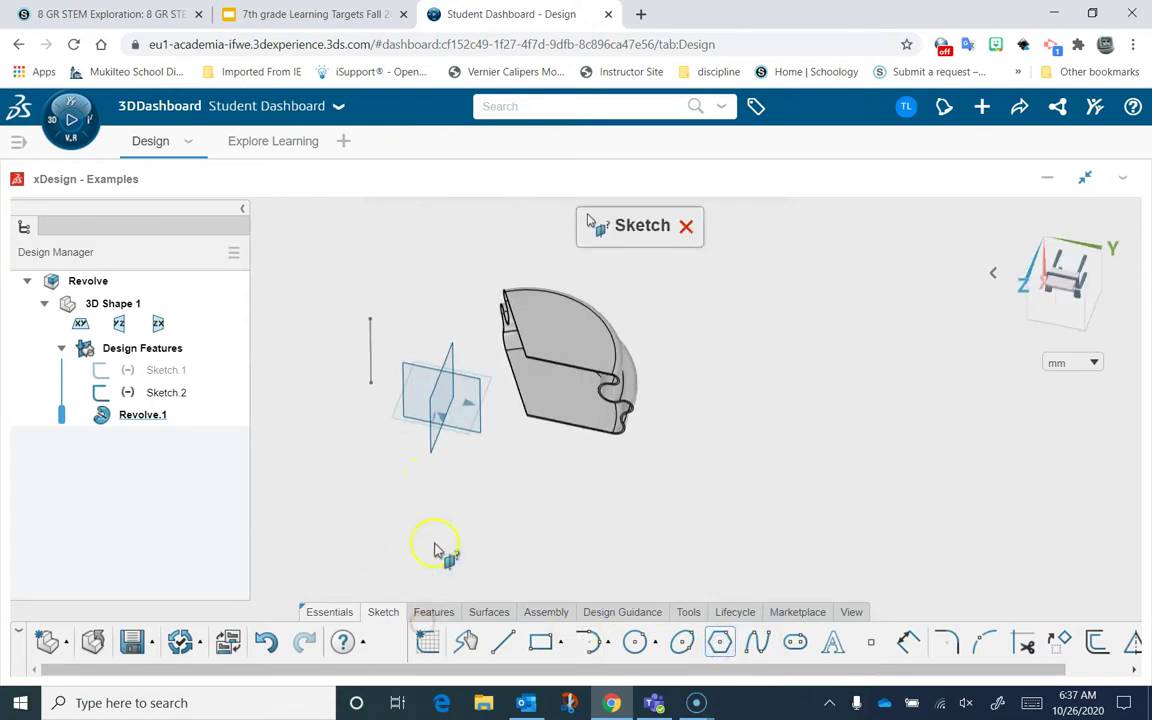
middle_click_drag(442, 550, 449, 410)
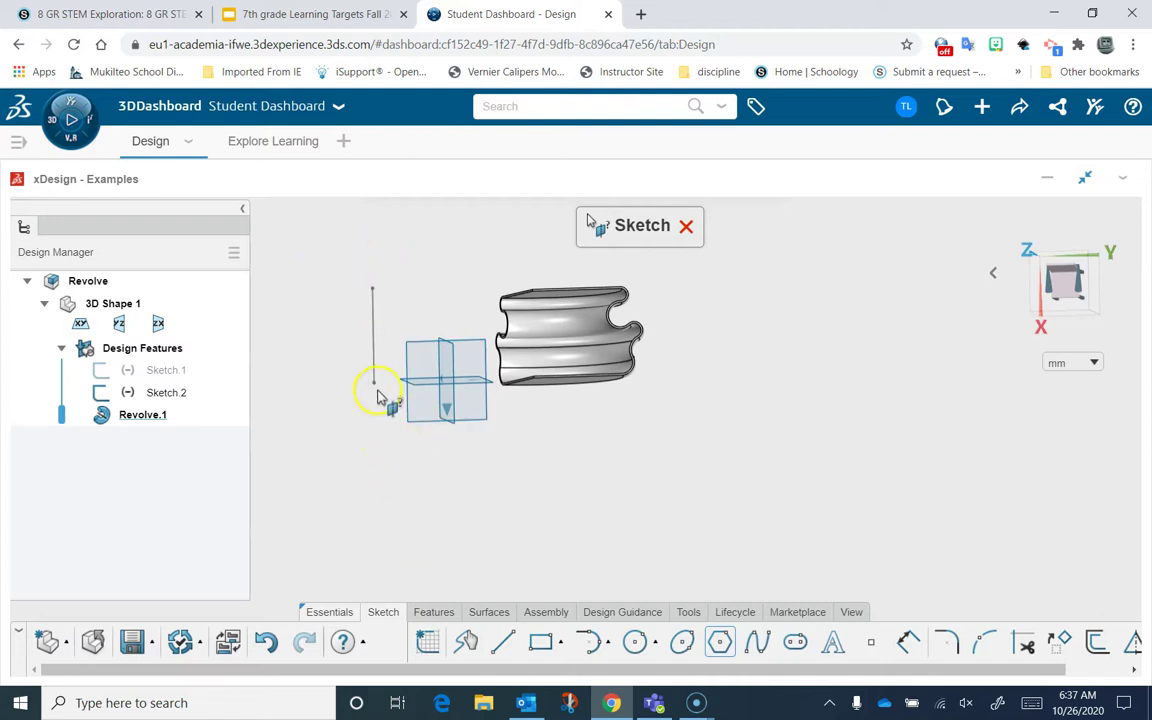
middle_click_drag(436, 486, 466, 516)
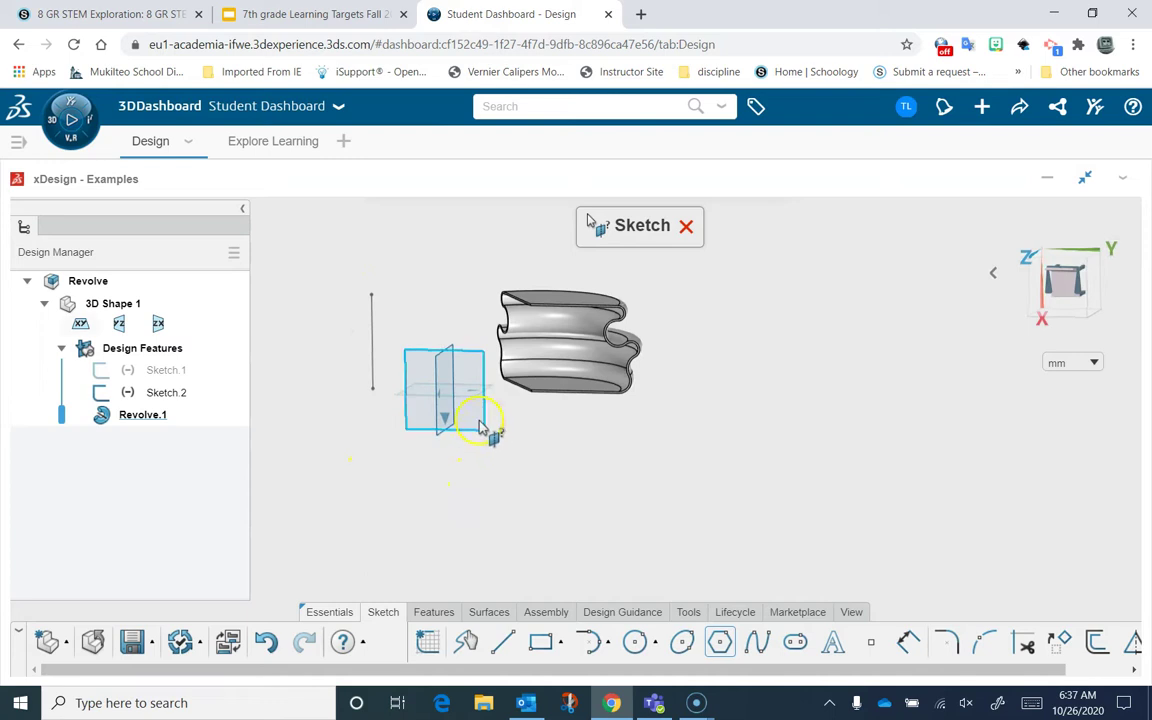
left_click(477, 418)
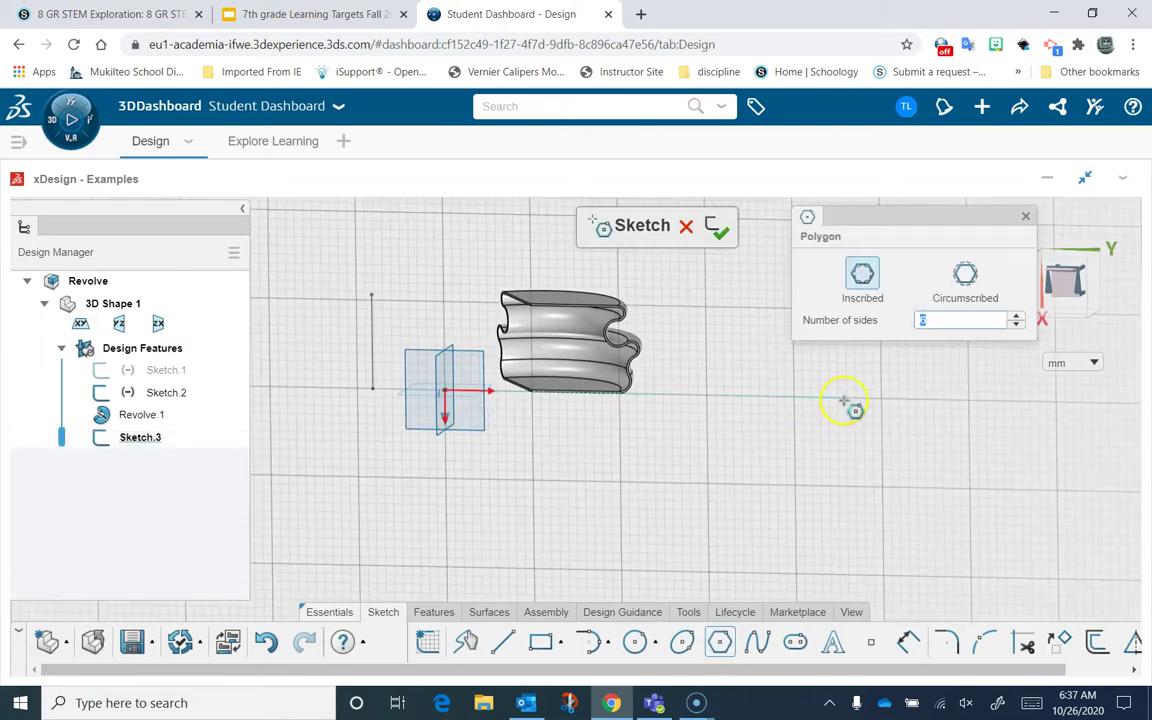
Step: Draw a six-sided hexagon outward from its centre and finish Sketch.3
mouse_move(797, 401)
left_mouse_down()
mouse_move(882, 419)
mouse_move(790, 470)
mouse_move(801, 466)
left_mouse_up()
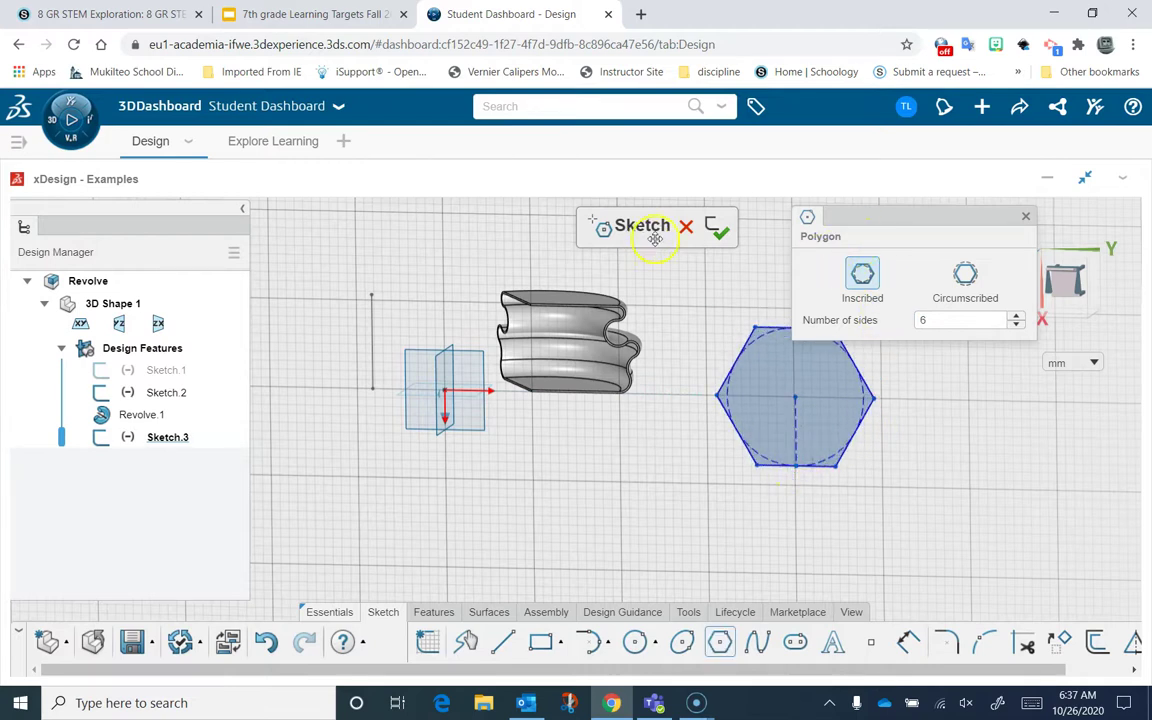
left_click(714, 230)
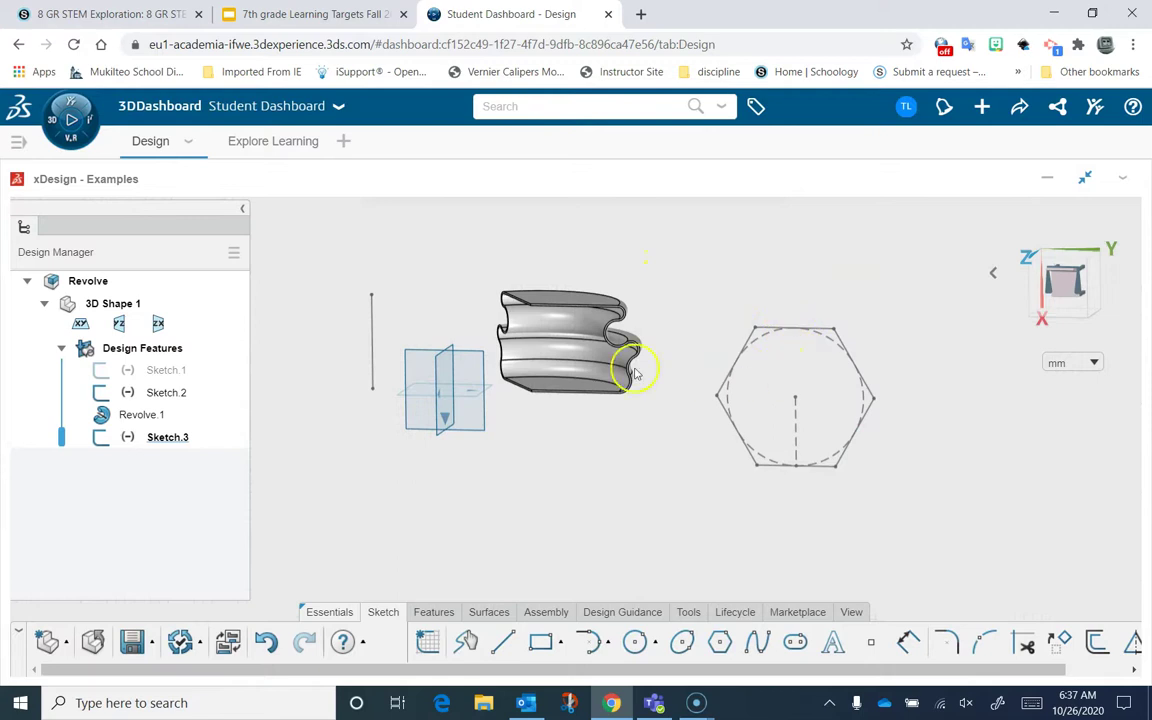
middle_click_drag(635, 372, 625, 571)
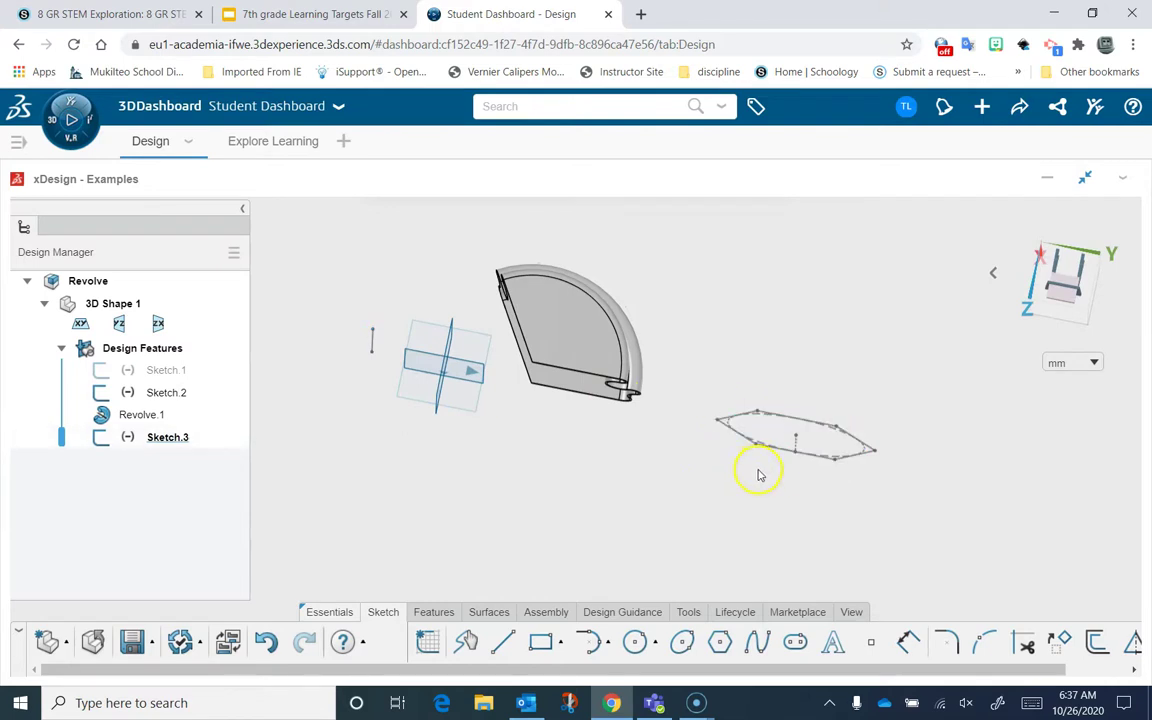
mouse_move(544, 330)
middle_mouse_down()
mouse_move(555, 342)
mouse_move(559, 202)
middle_mouse_up()
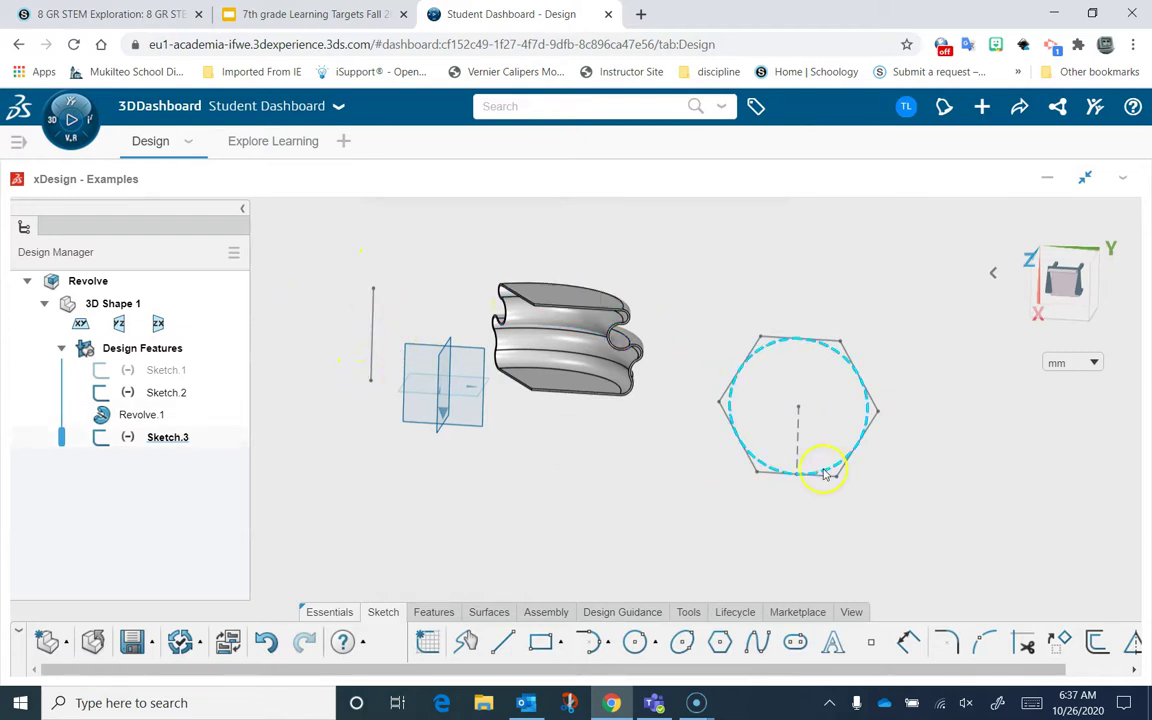
Step: Revolve the Sketch.3 hexagon around the vertical Line.1 and open the Direction 1 options
left_click(424, 612)
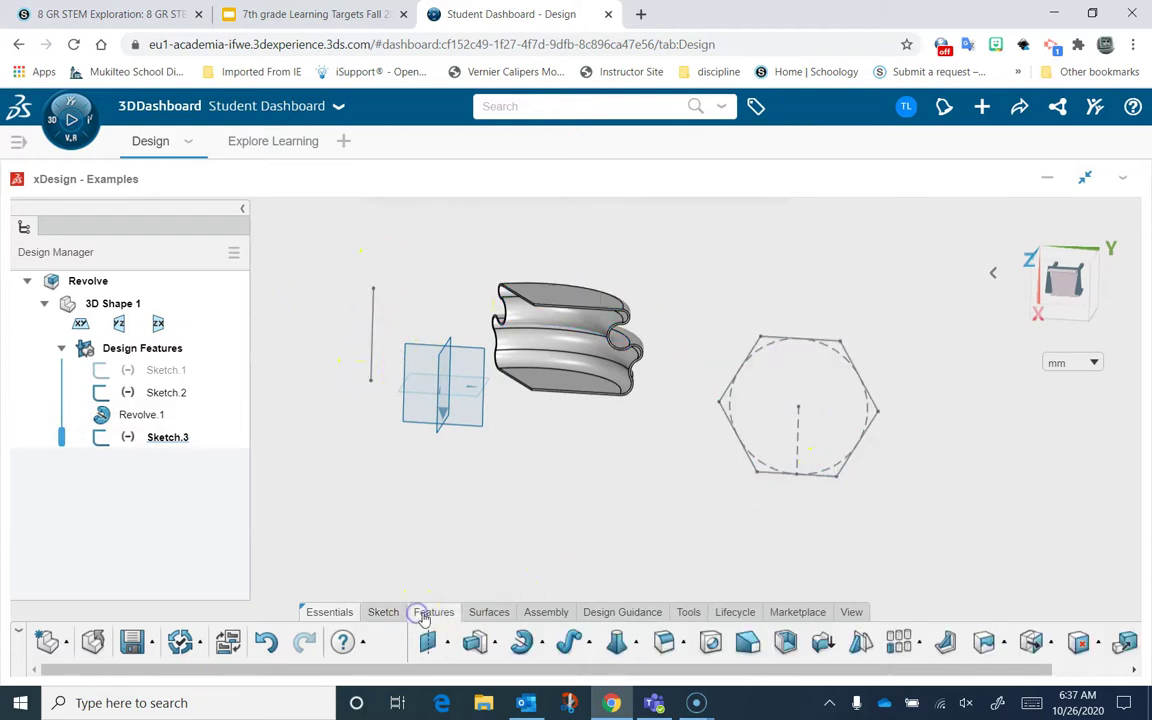
left_click(522, 645)
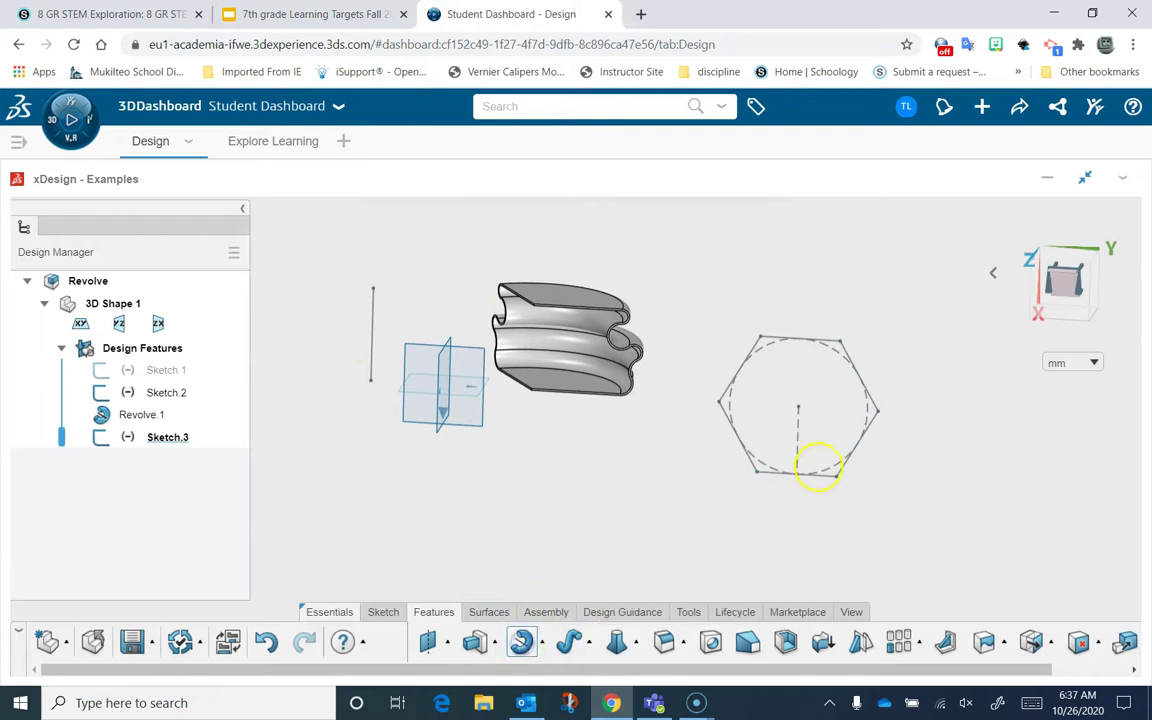
left_click(371, 333)
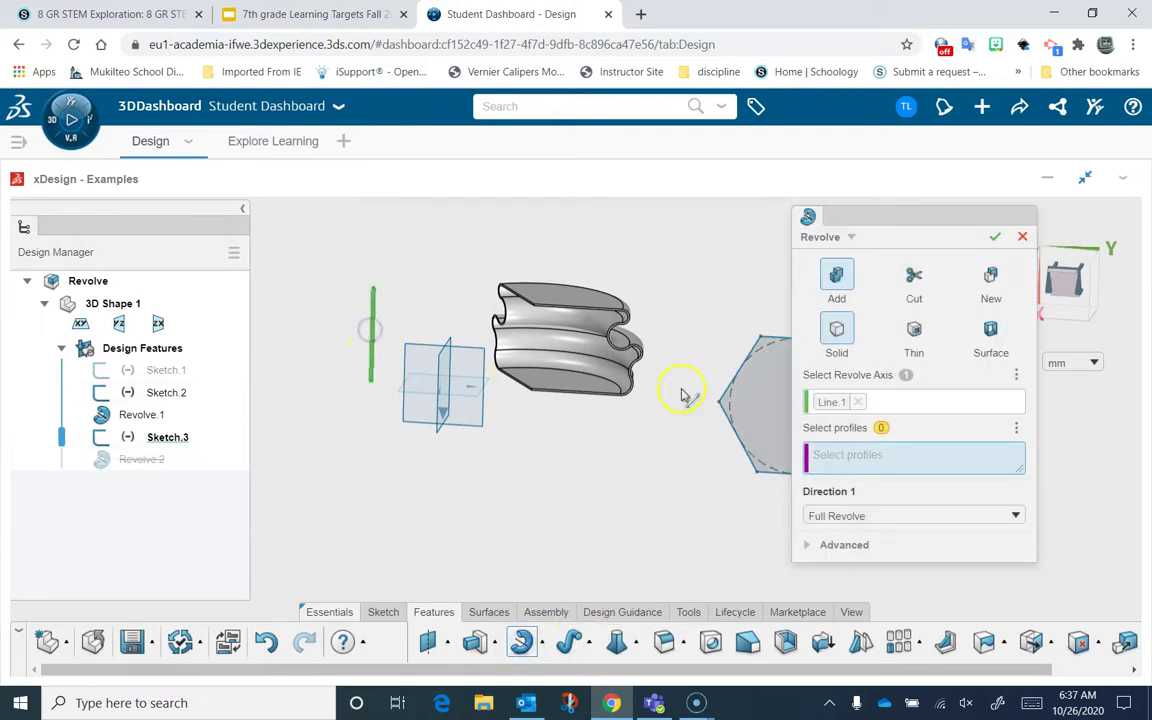
left_click(768, 412)
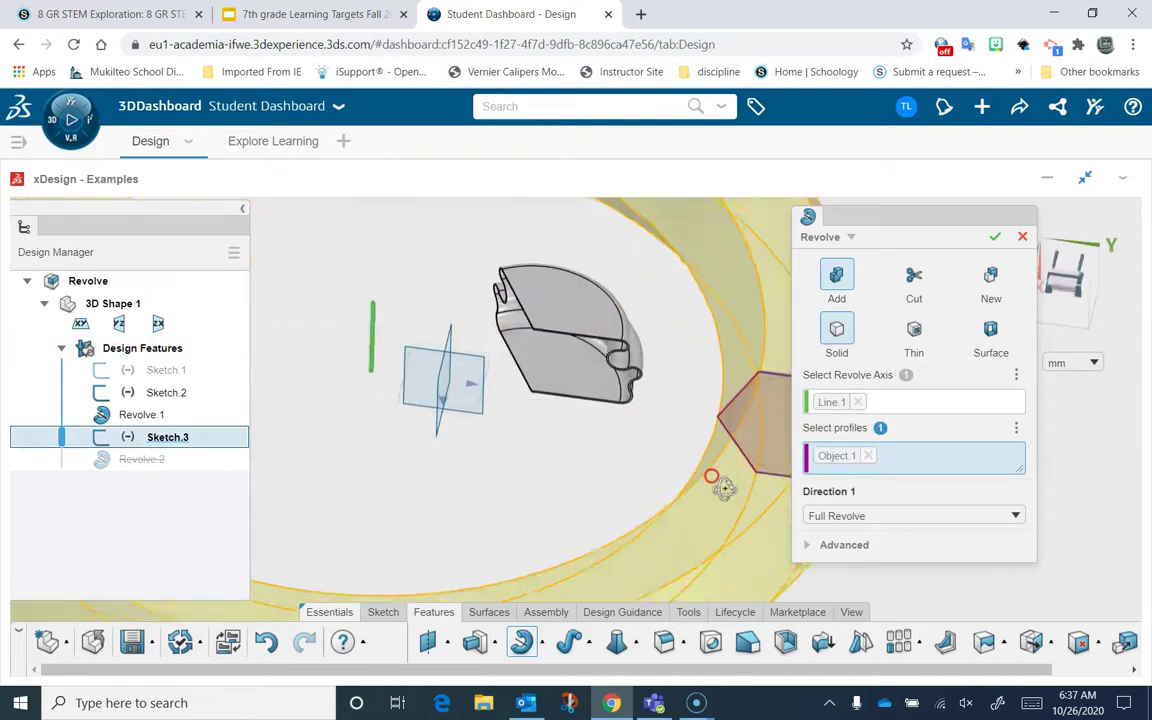
scroll(650, 470, "down", 5)
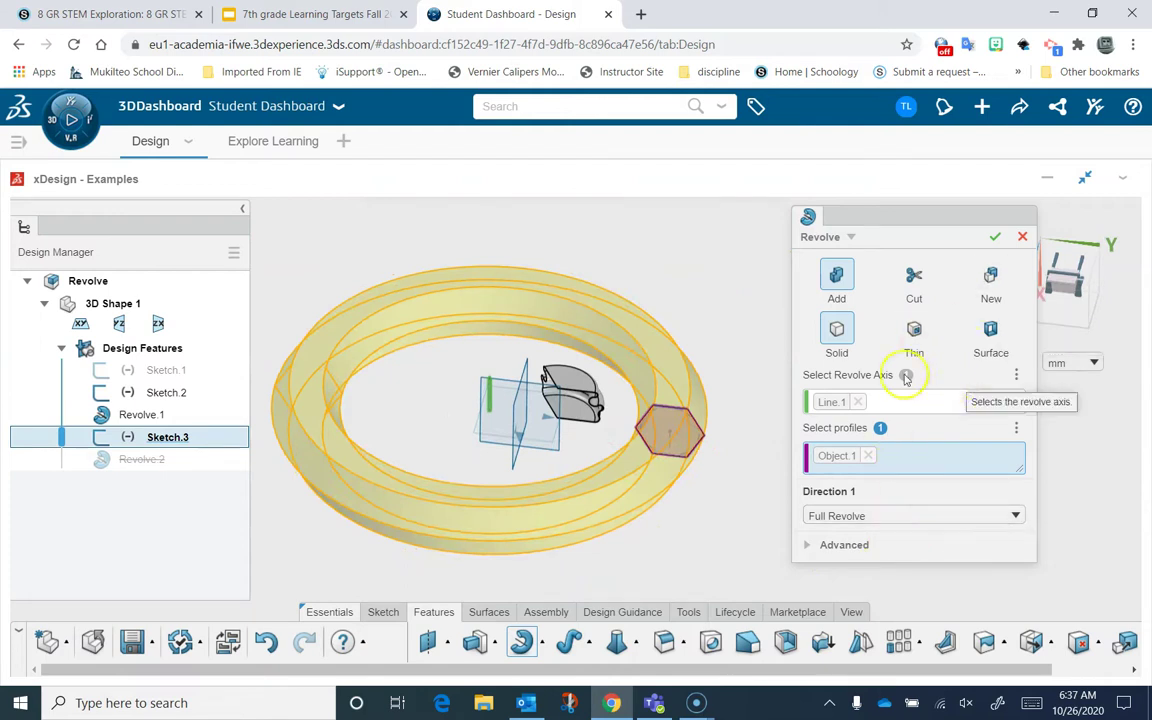
left_click(936, 515)
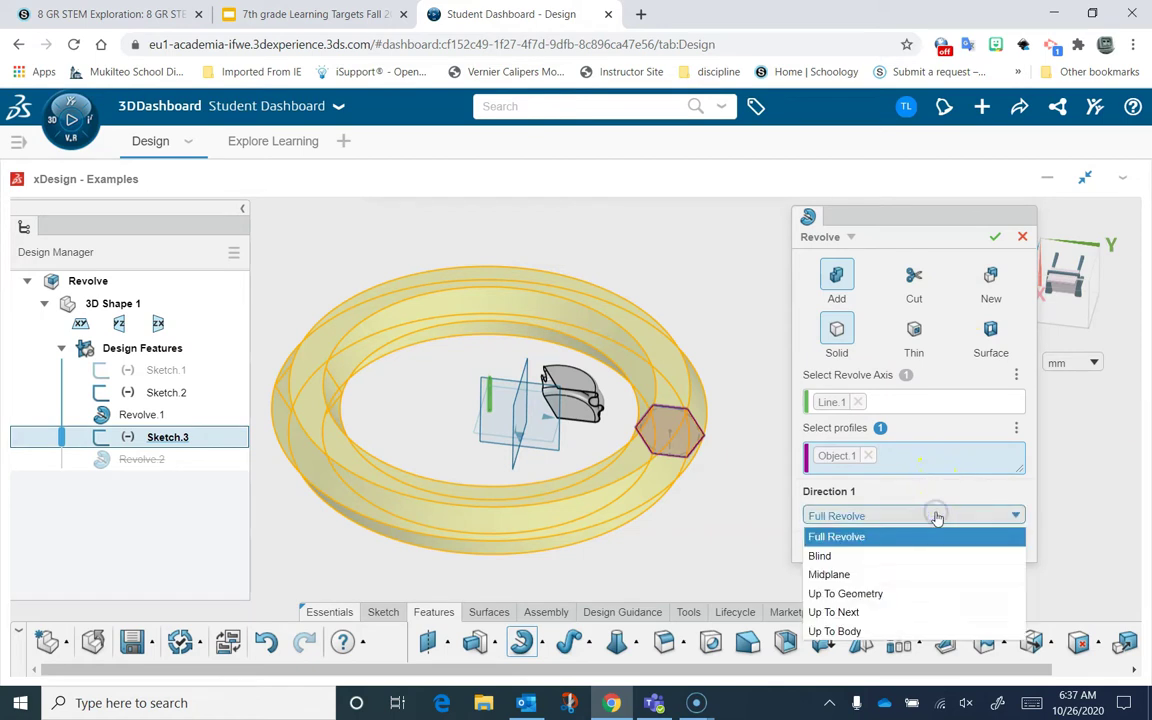